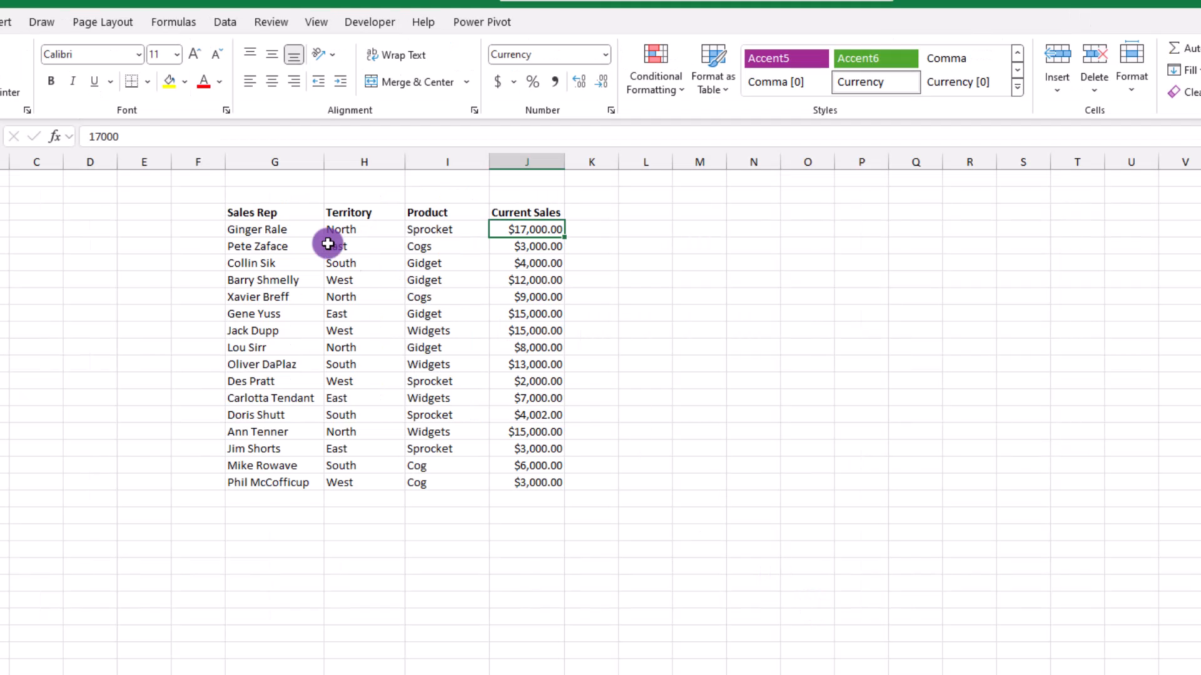
Select the sales table G4:J19 and start a new conditional formatting rule.
drag(216, 196, 231, 295)
drag(279, 340, 531, 494)
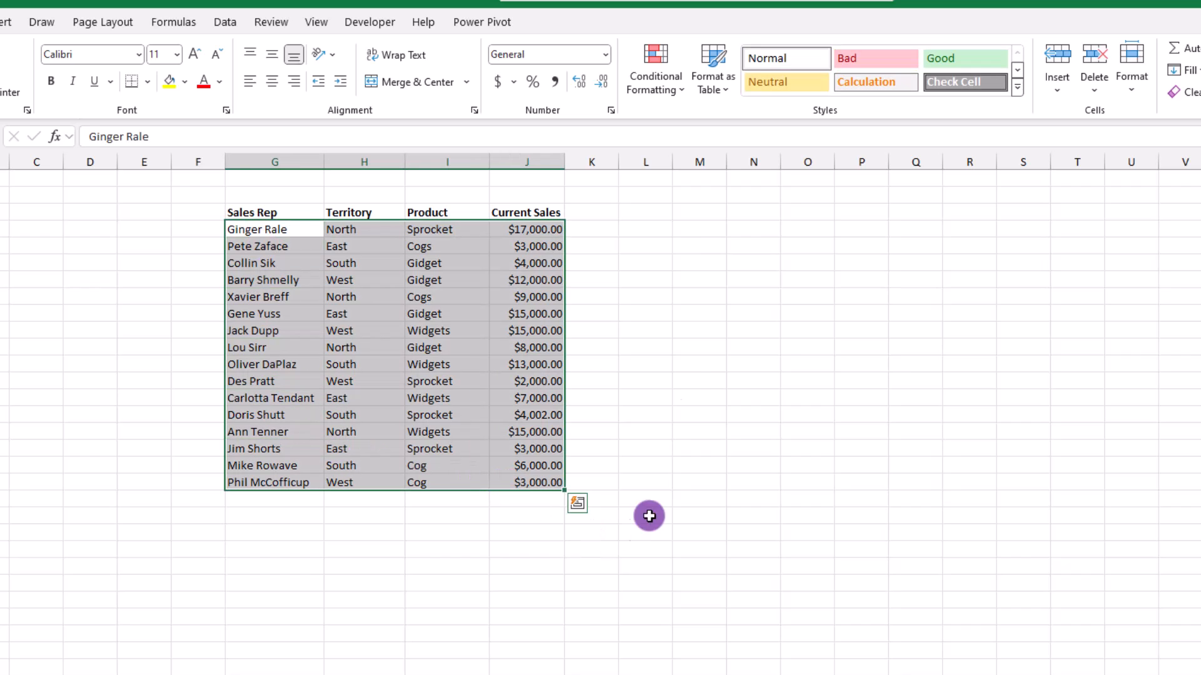
click(683, 87)
click(679, 296)
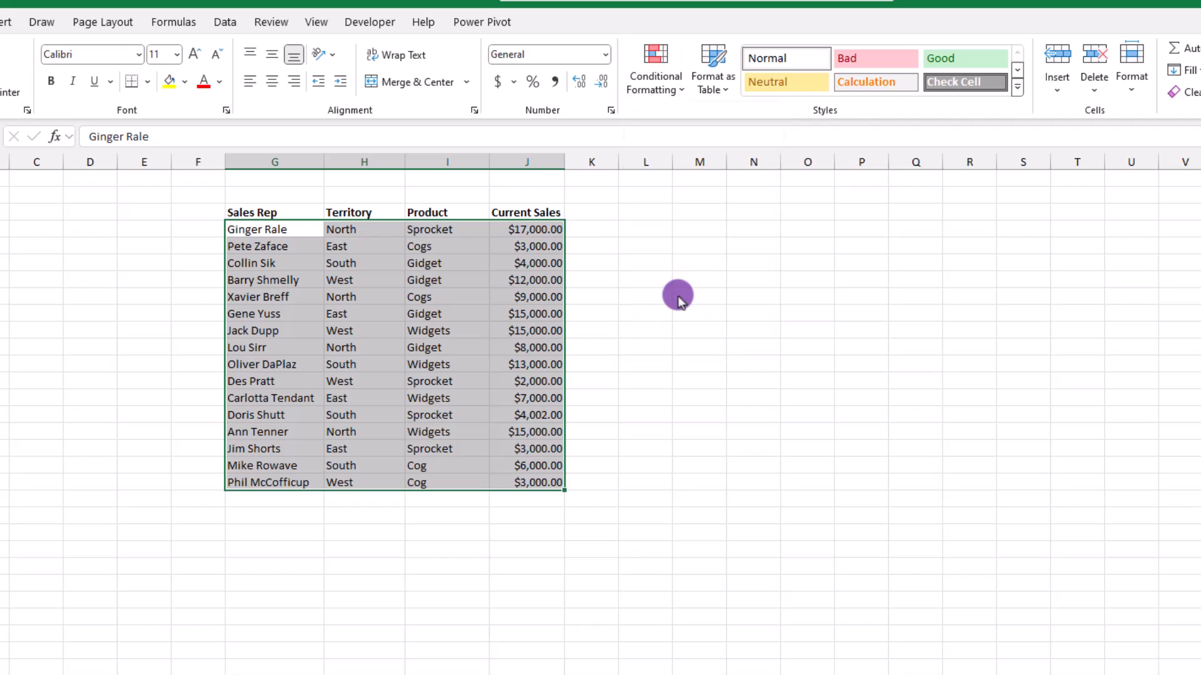
drag(959, 7, 758, 122)
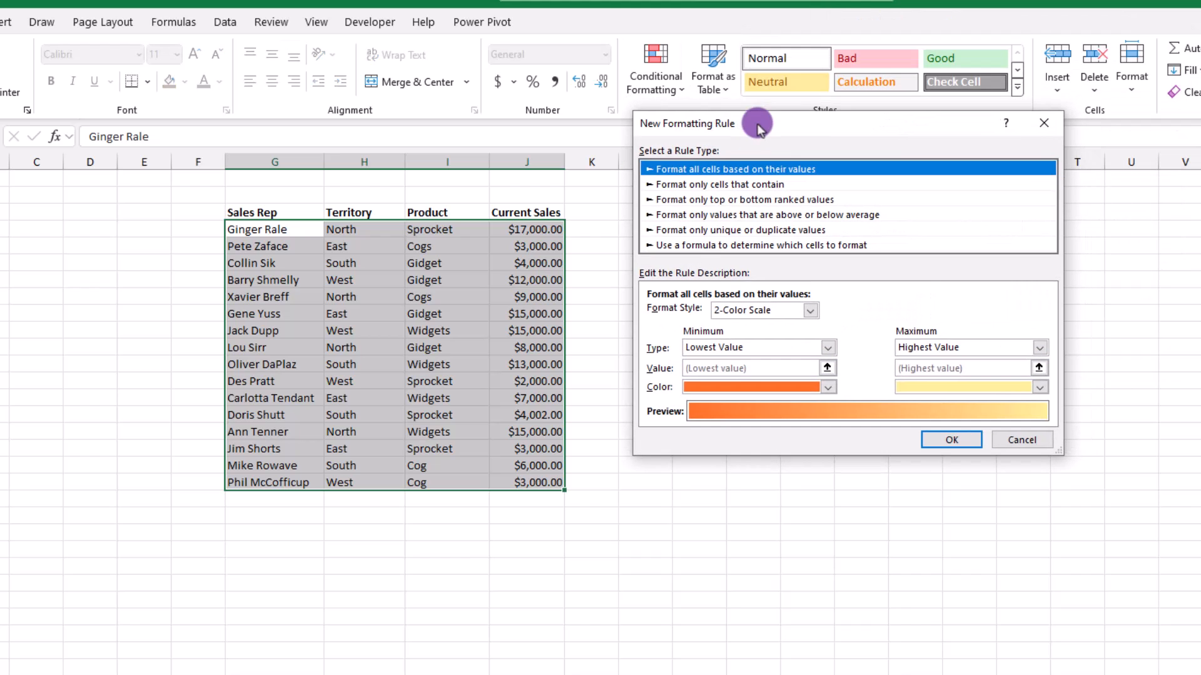
Choose the formula-based rule type and begin the formula with =$J$4.
click(766, 246)
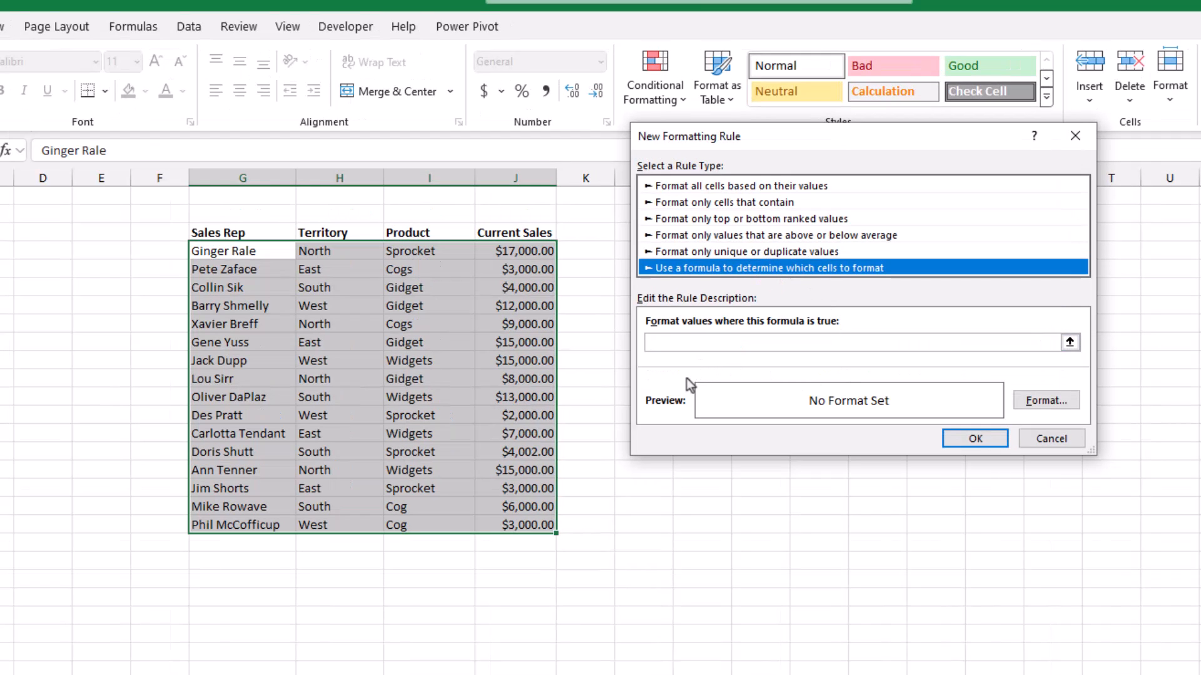
click(662, 348)
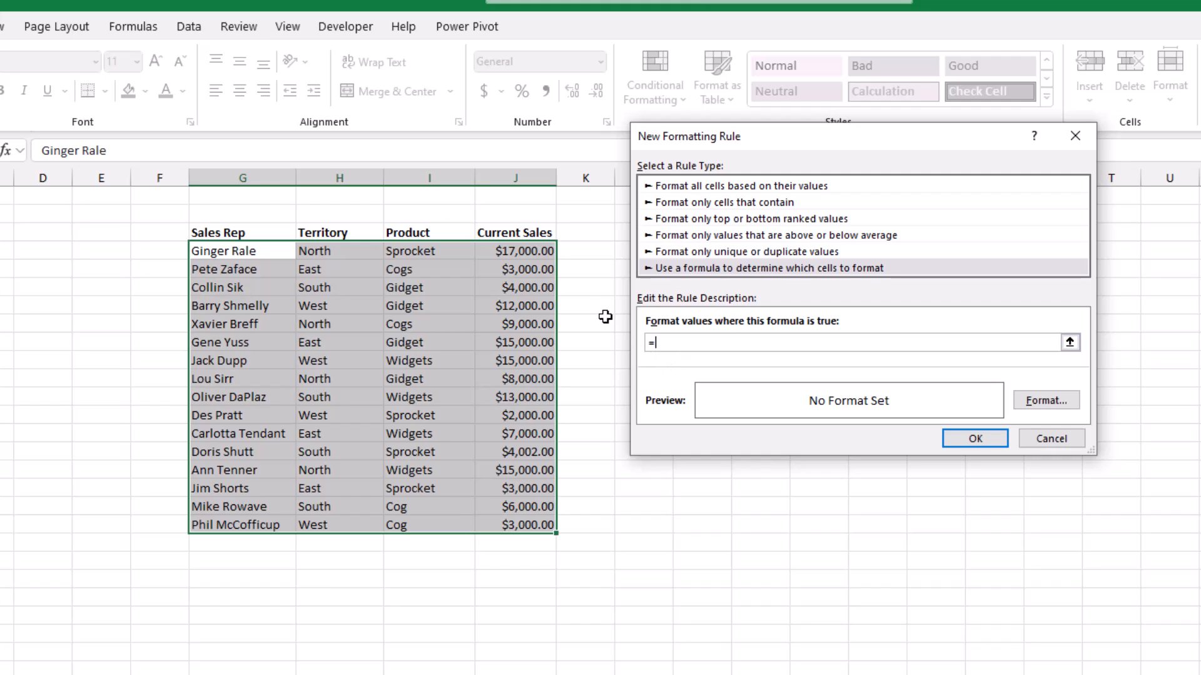
text(=)
click(531, 254)
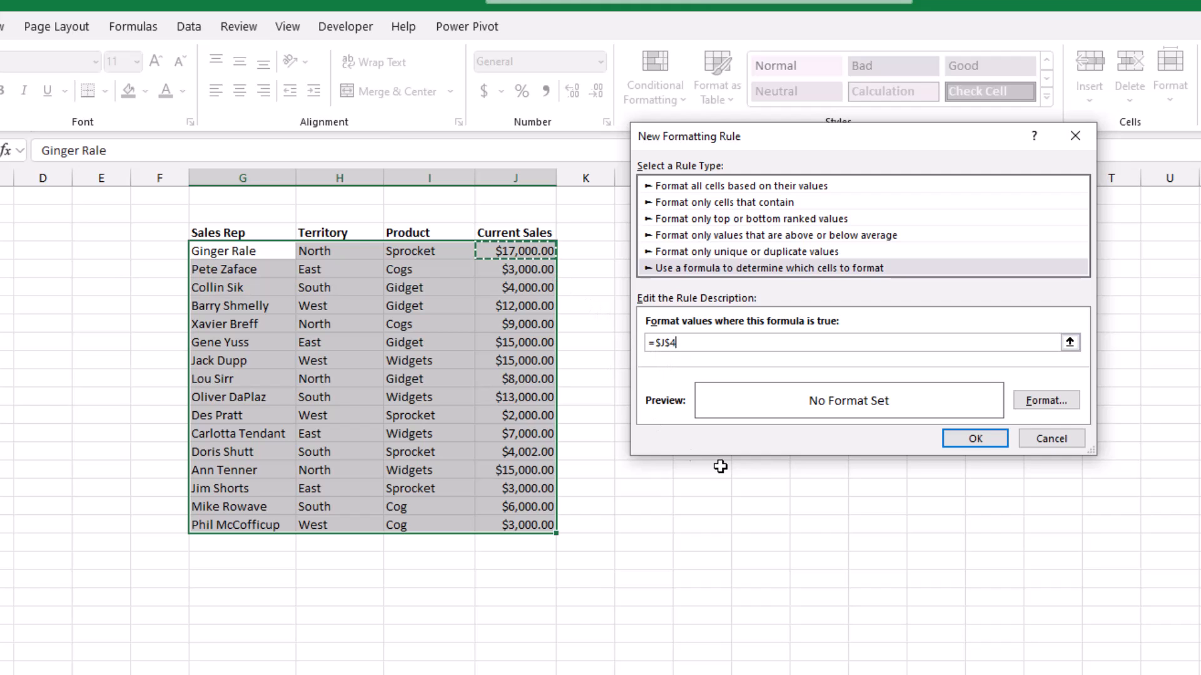
Complete the formula as =$J4>=10000 by removing the $ before the row number.
text(>=10000)
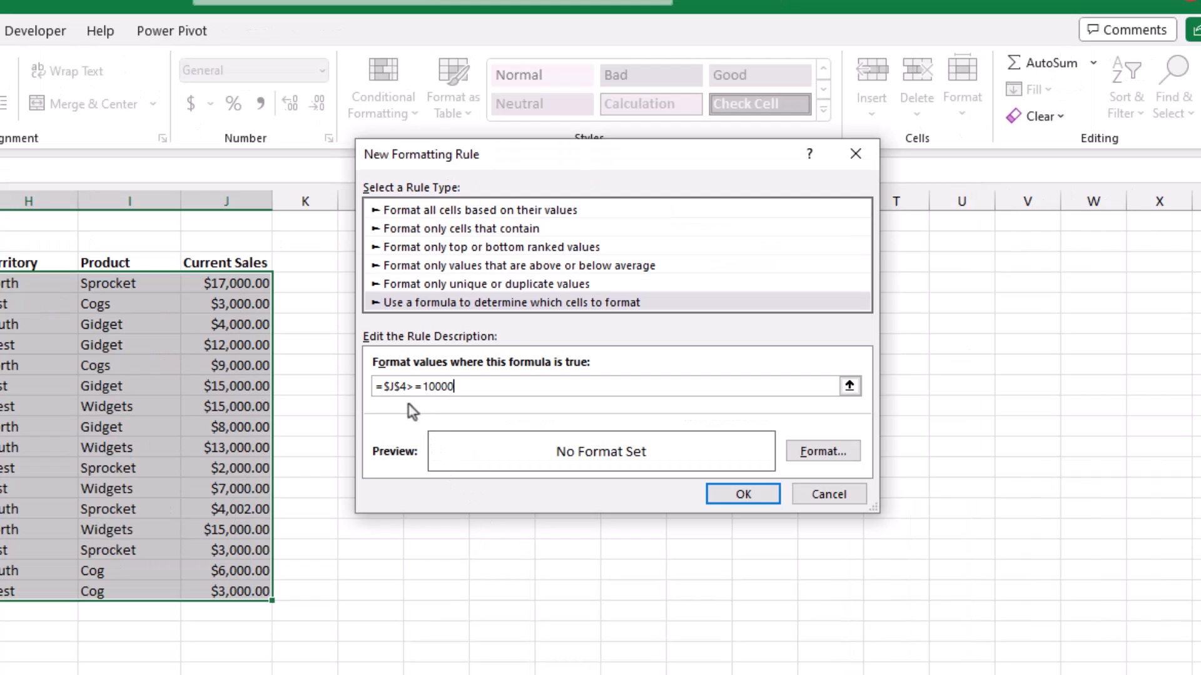
click(399, 386)
key(BackSpace)
Give the =$J4>=10000 rule a light green fill and apply it to the table.
click(499, 388)
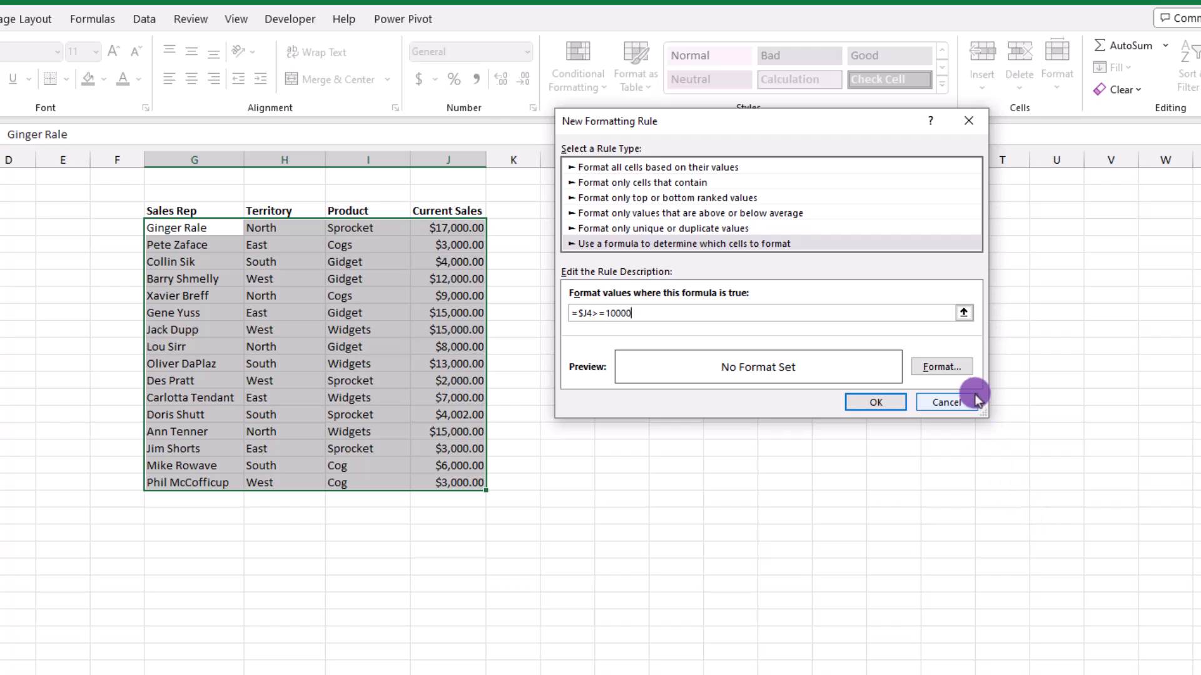
click(955, 374)
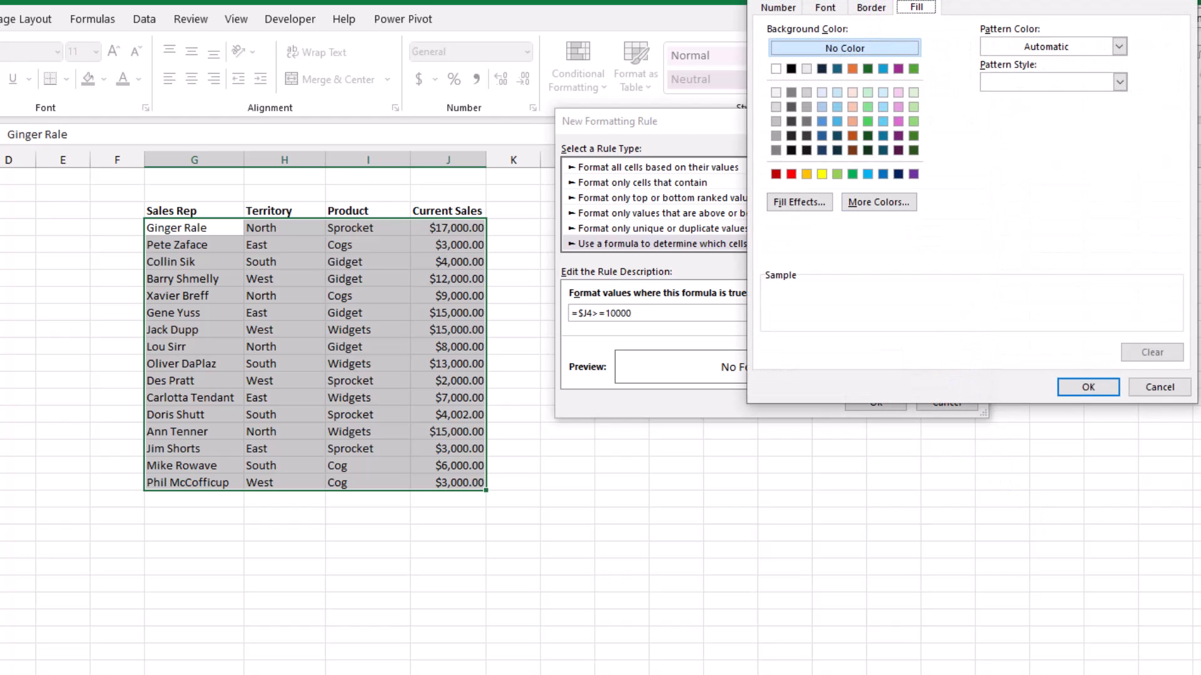
click(912, 108)
click(1089, 388)
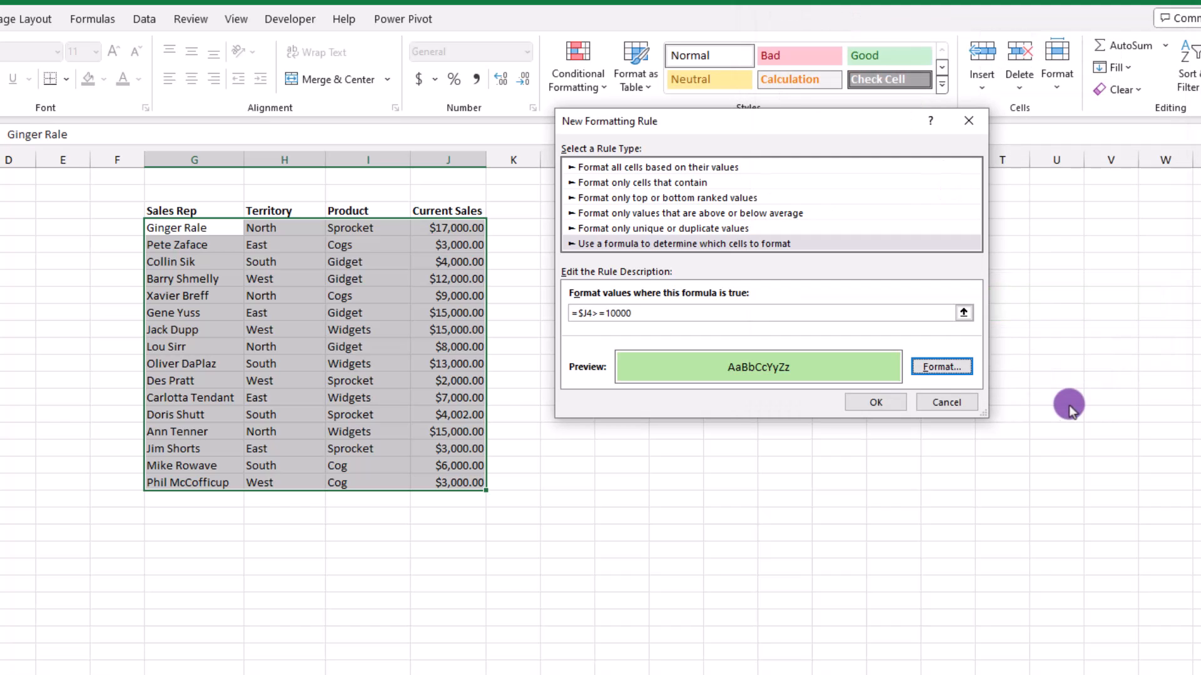
click(879, 404)
click(826, 497)
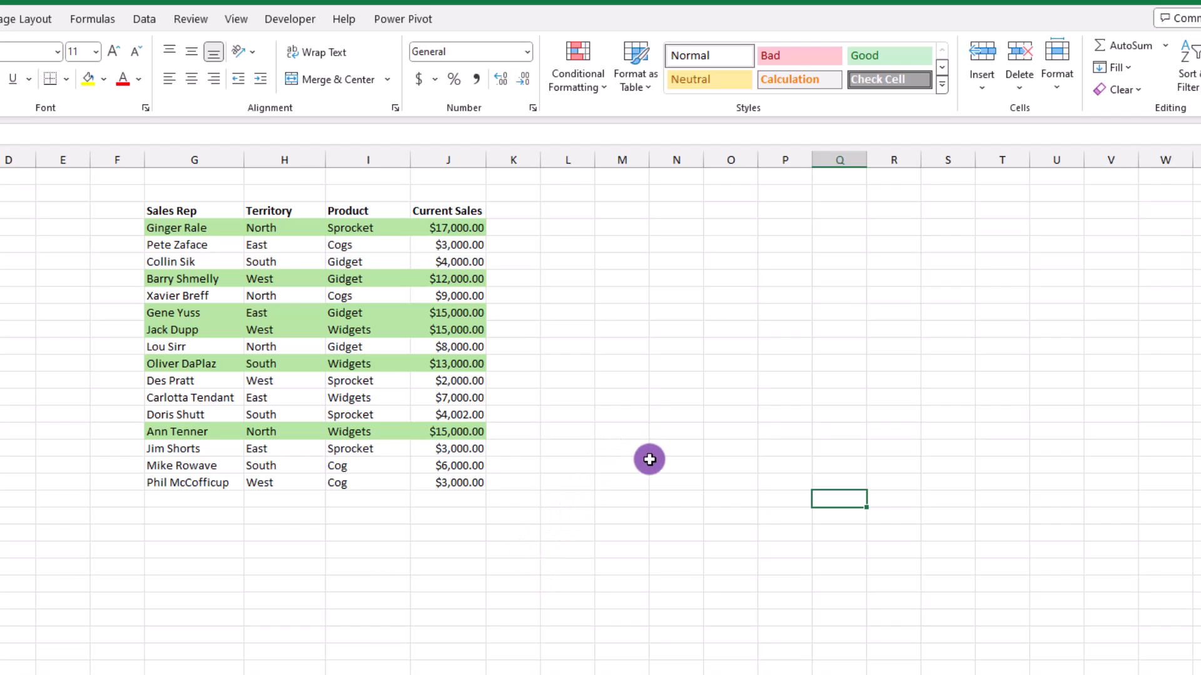
Enter Current Sales 5000, 13000, 8000, 9000 and 18,000 down column J from the $12,000 cell.
click(461, 281)
text(5000)
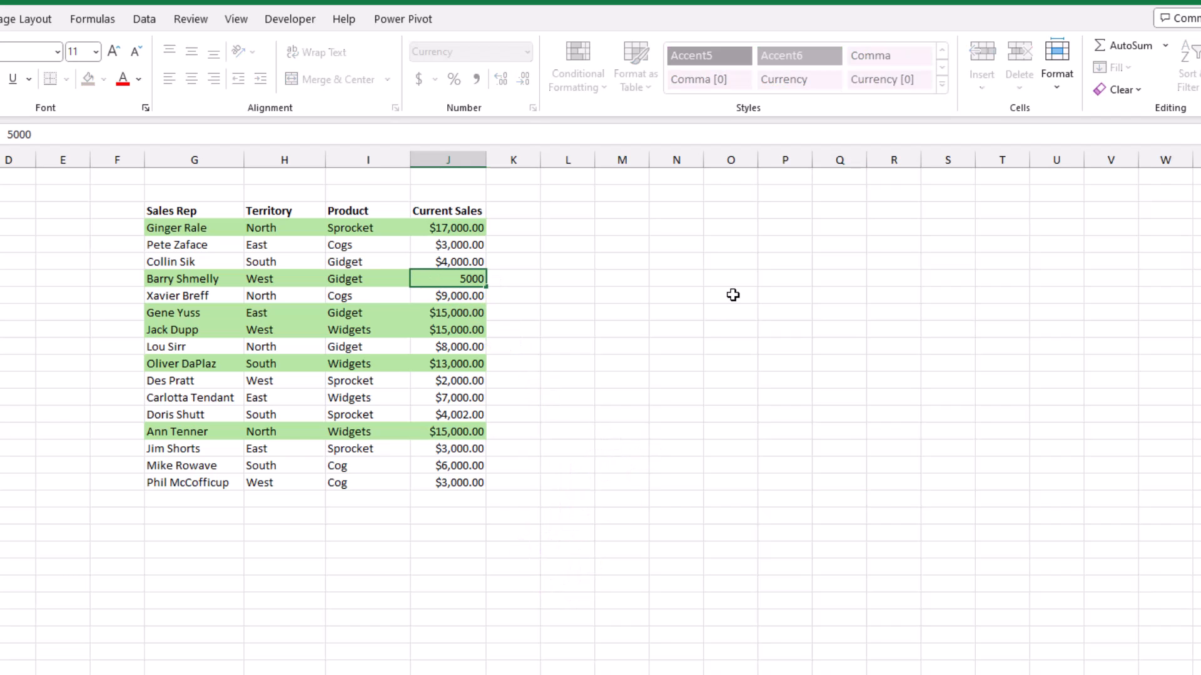
key(Return)
text(13000)
key(Return)
text(8000)
key(Return)
text(9000)
key(Return)
text(18,)
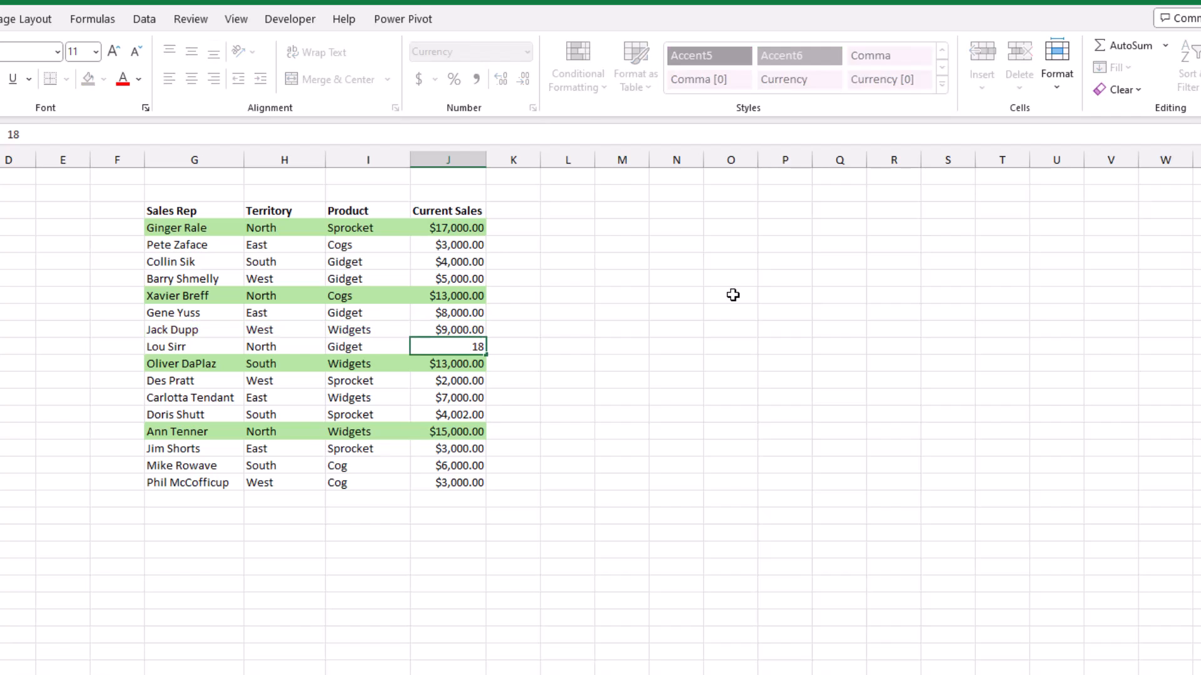
text(000)
key(Return)
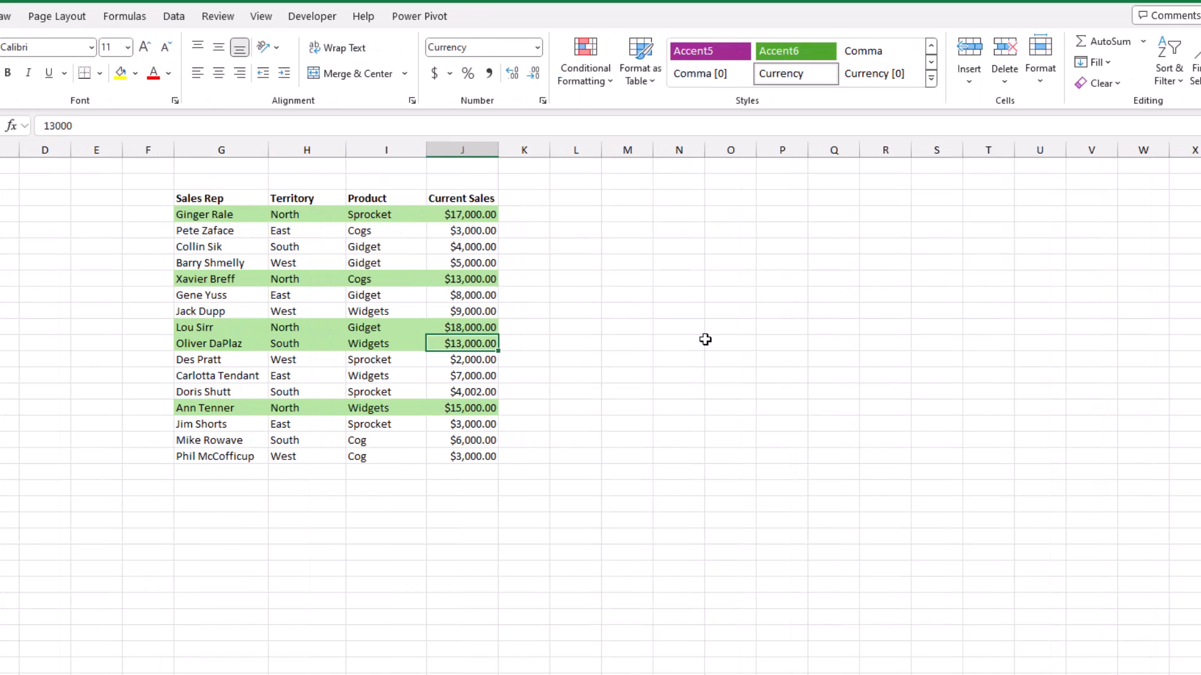
In Manage Rules, change the green rule's Applies to range to =$G$4:$G$19.
click(705, 339)
click(611, 82)
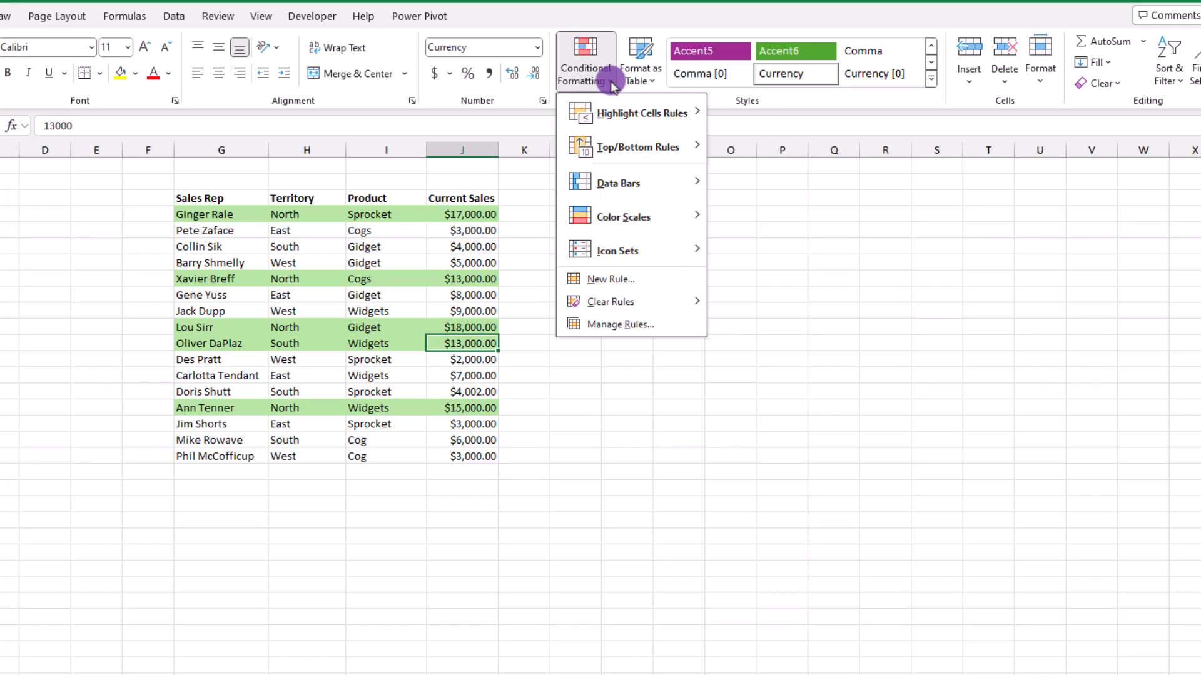
click(619, 324)
click(674, 166)
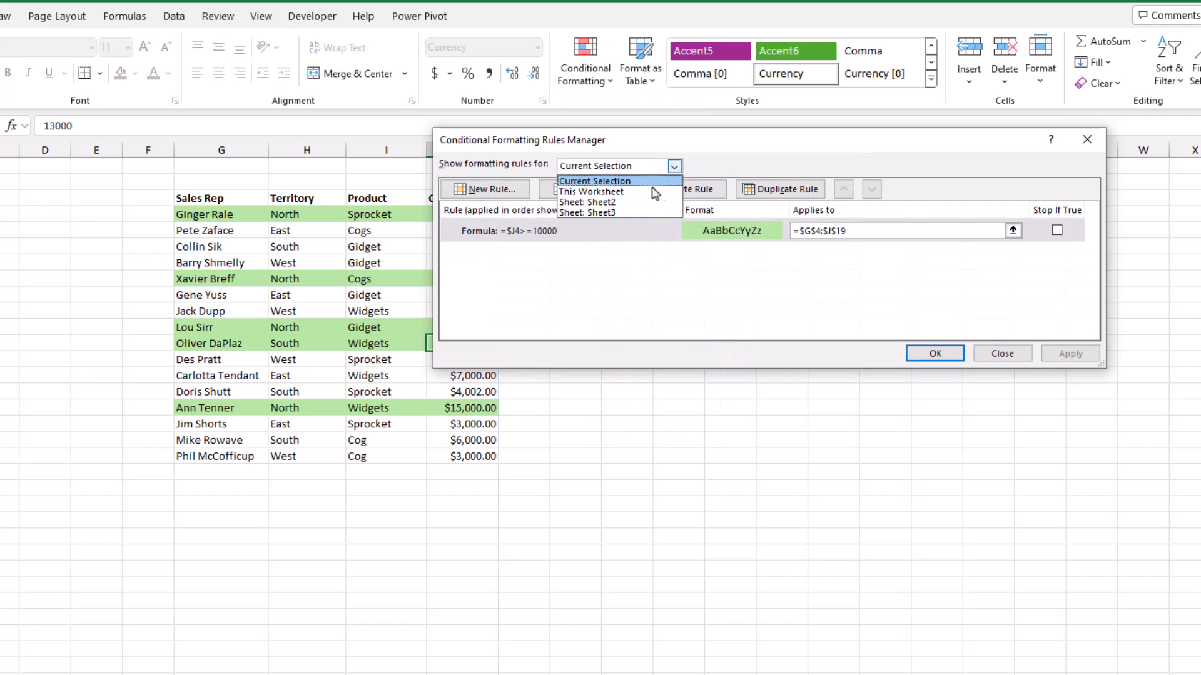
click(602, 192)
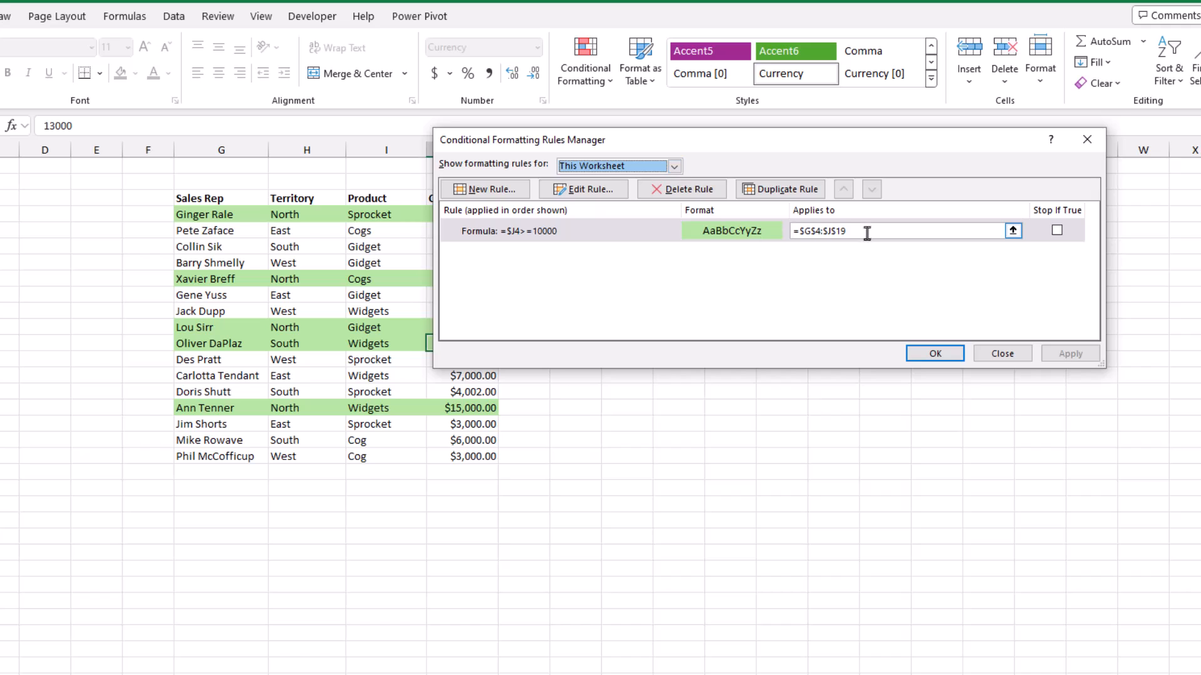
drag(801, 233, 867, 233)
drag(226, 215, 235, 454)
click(947, 360)
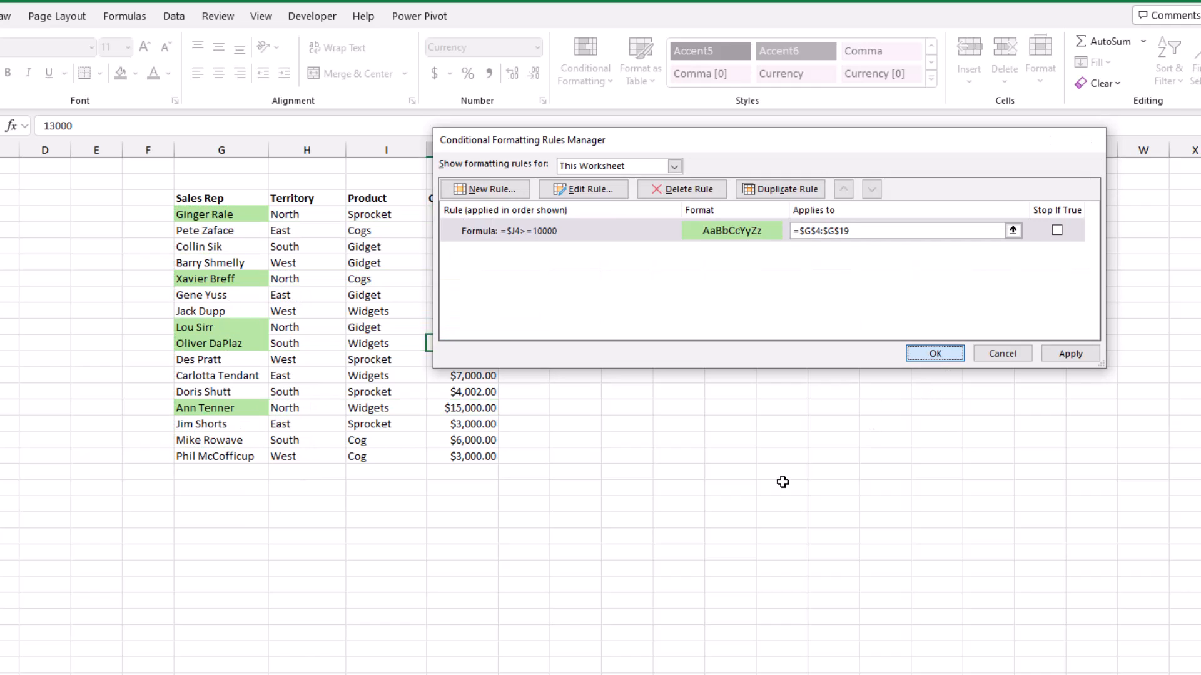
click(723, 532)
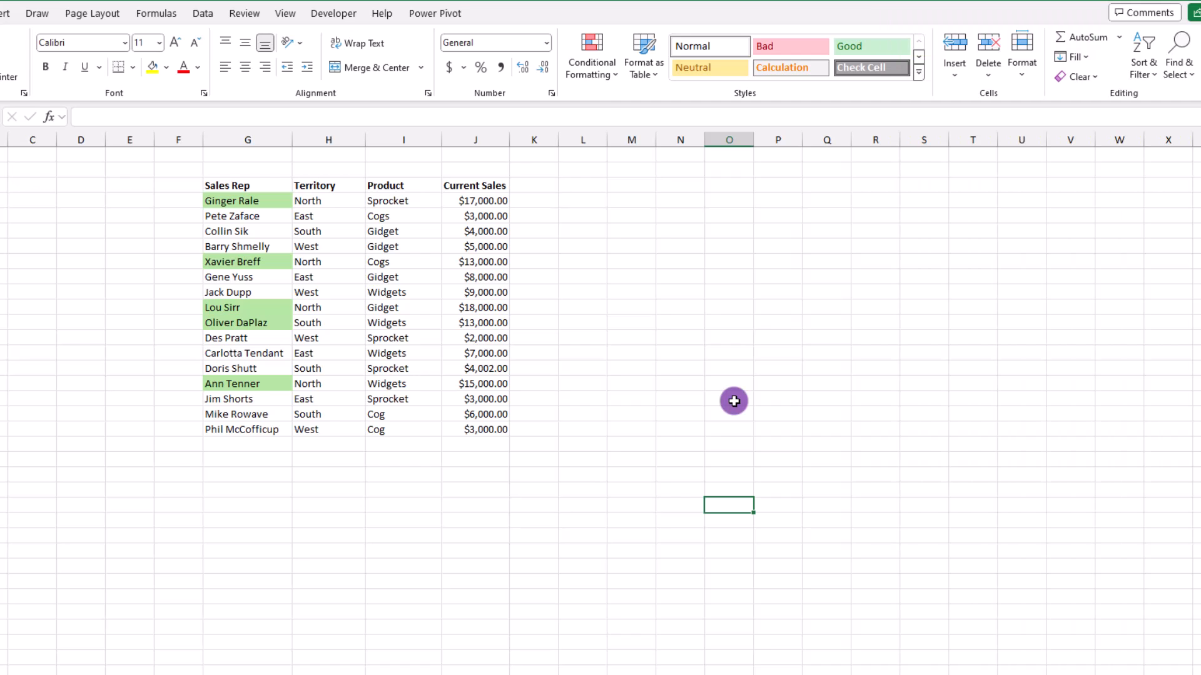
Extend the rule's Applies to range to =$G$4:$G$19,$J$4:$J$19.
click(602, 70)
click(610, 305)
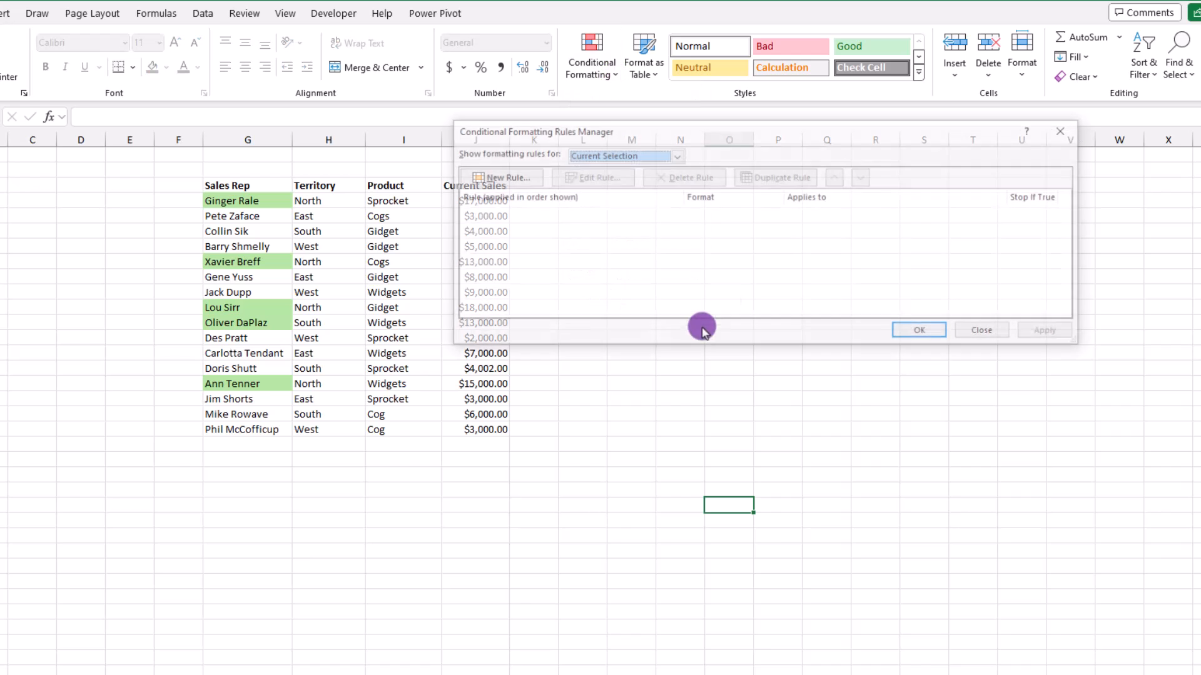
click(675, 155)
click(603, 177)
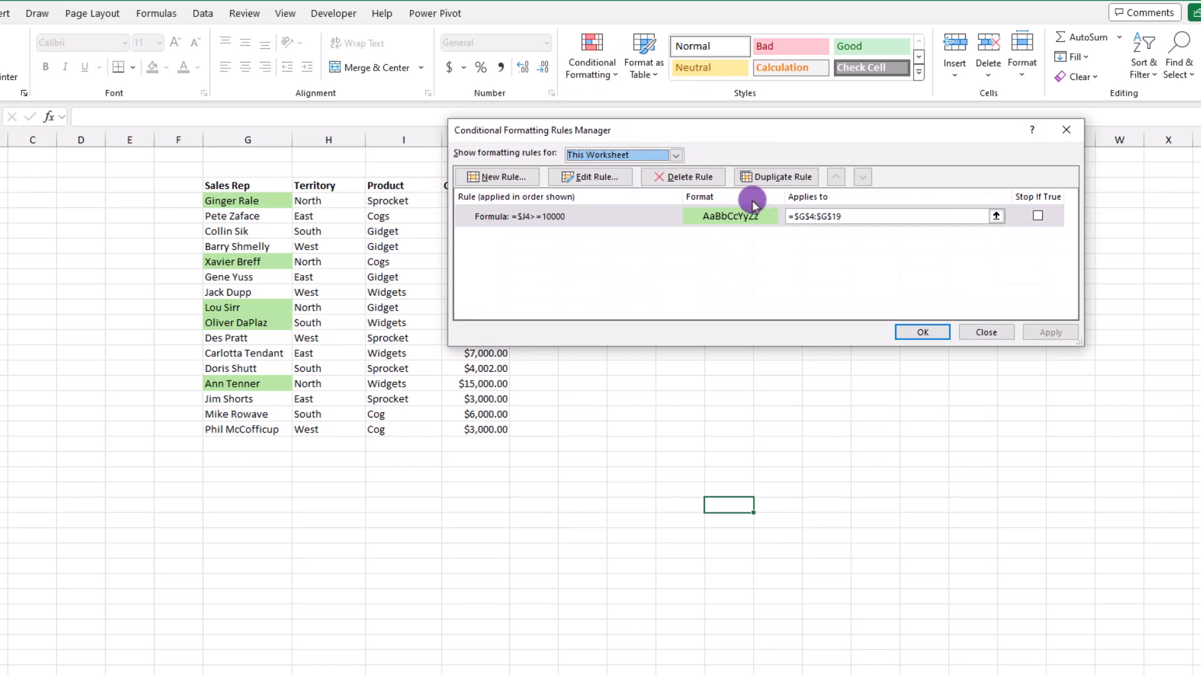
click(834, 216)
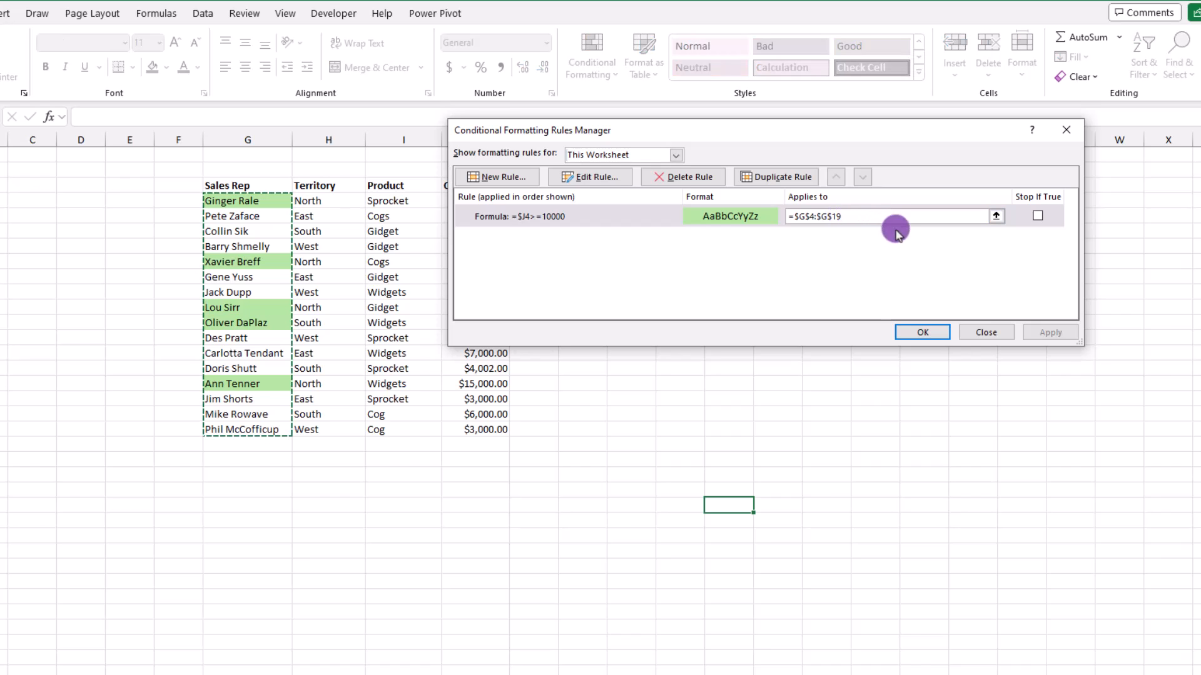
text(,)
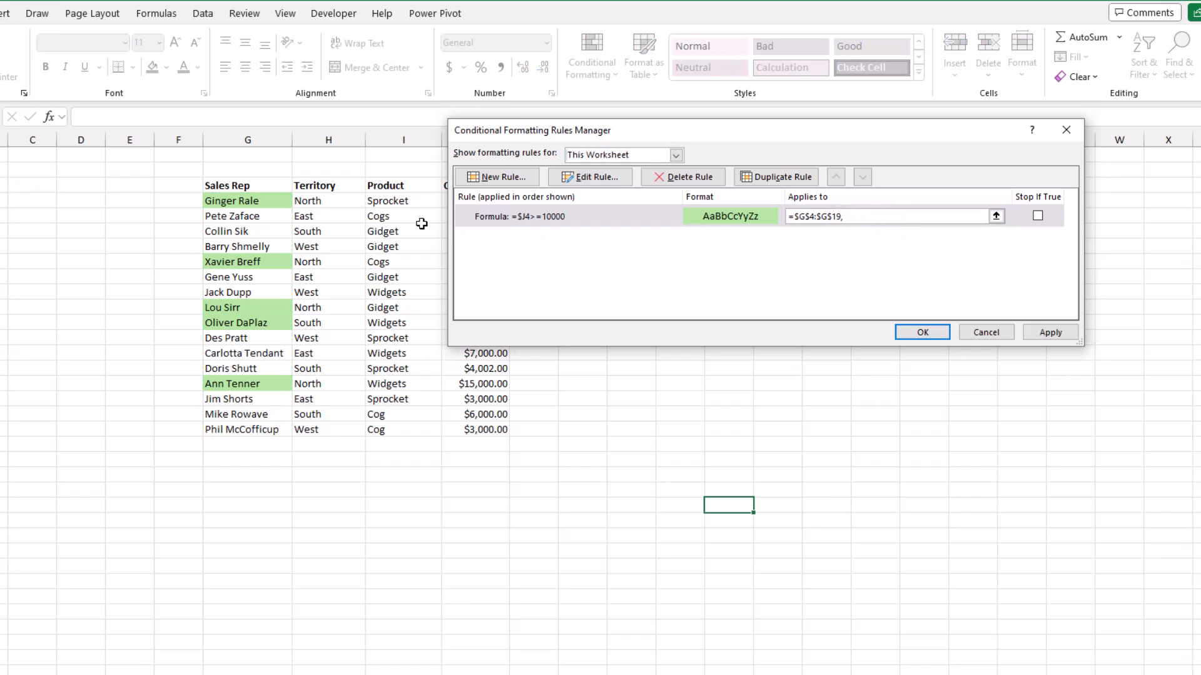
drag(481, 134, 582, 139)
drag(487, 200, 488, 429)
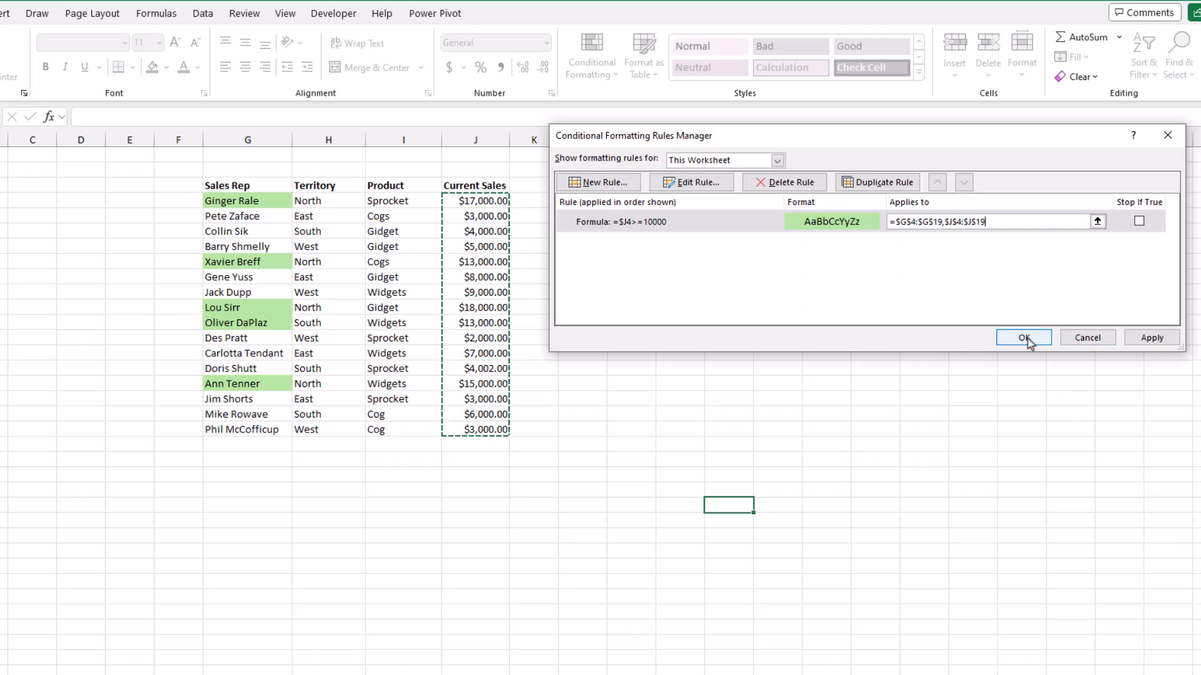
click(1026, 338)
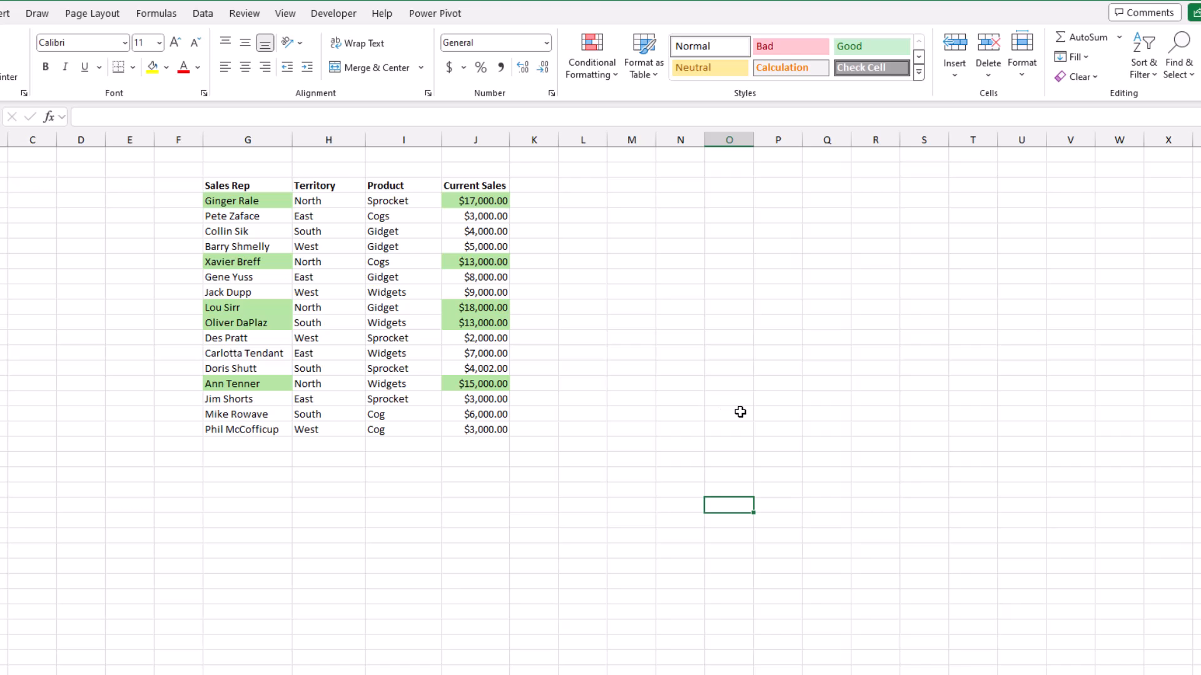
Enter 15000 in J6, 8000 in J7, and type 9000 into J8.
text(15000)
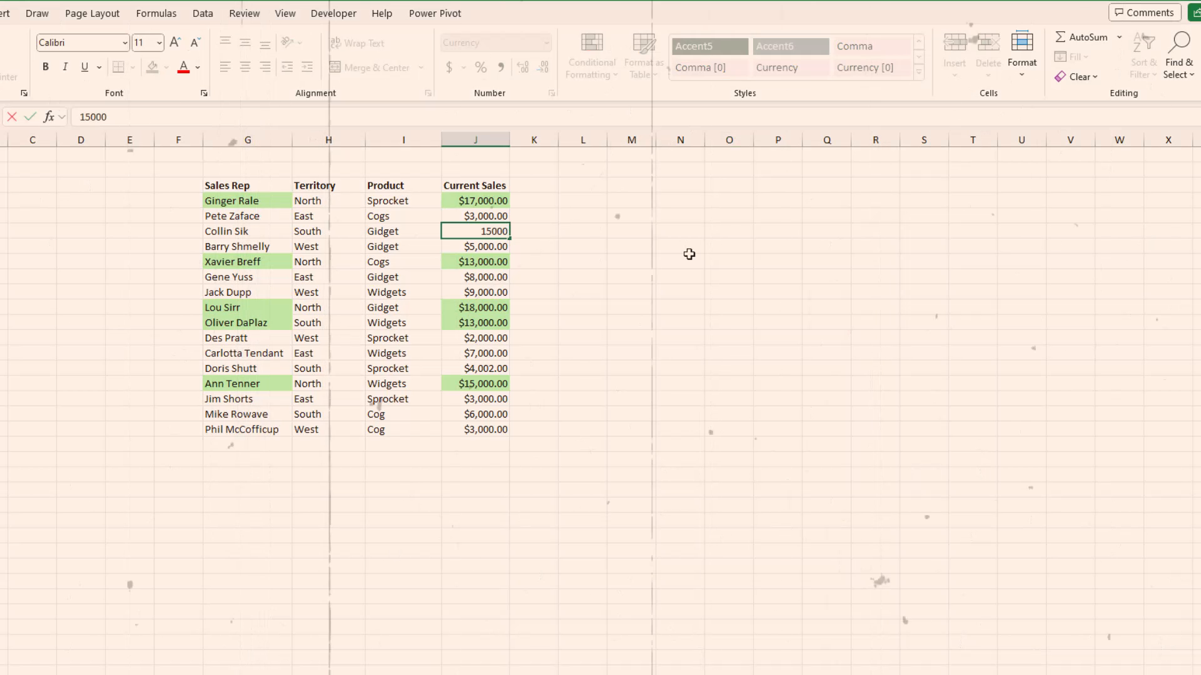
key(Return)
text(8000)
key(Return)
text(9000)
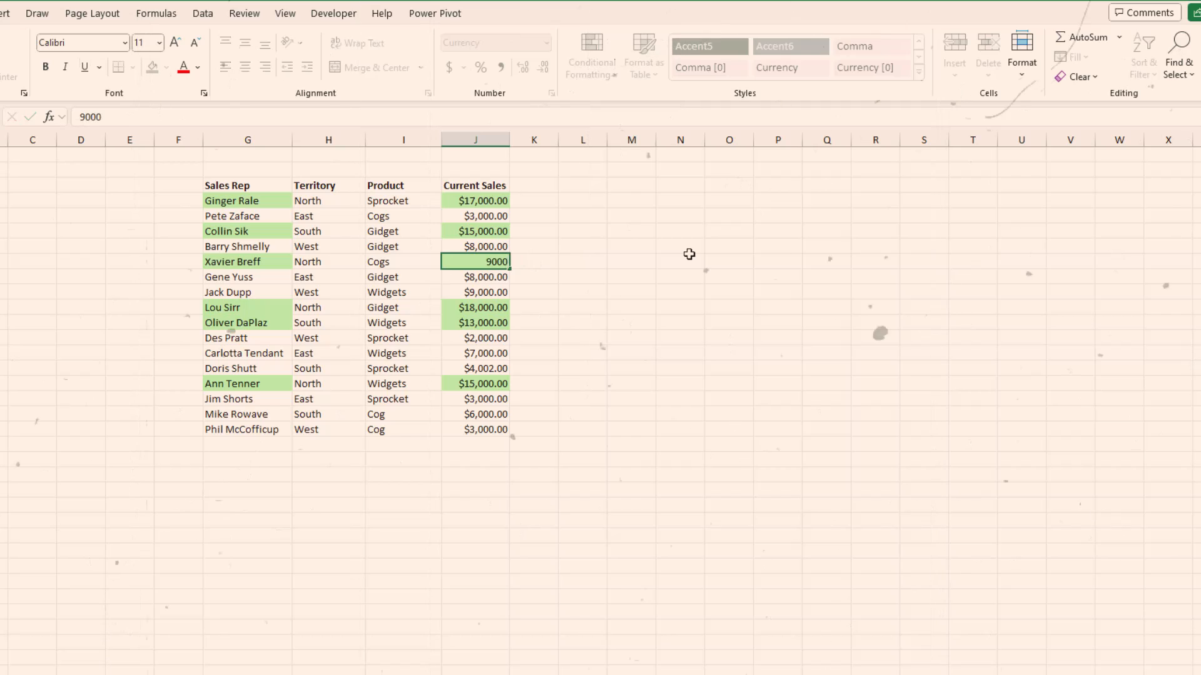